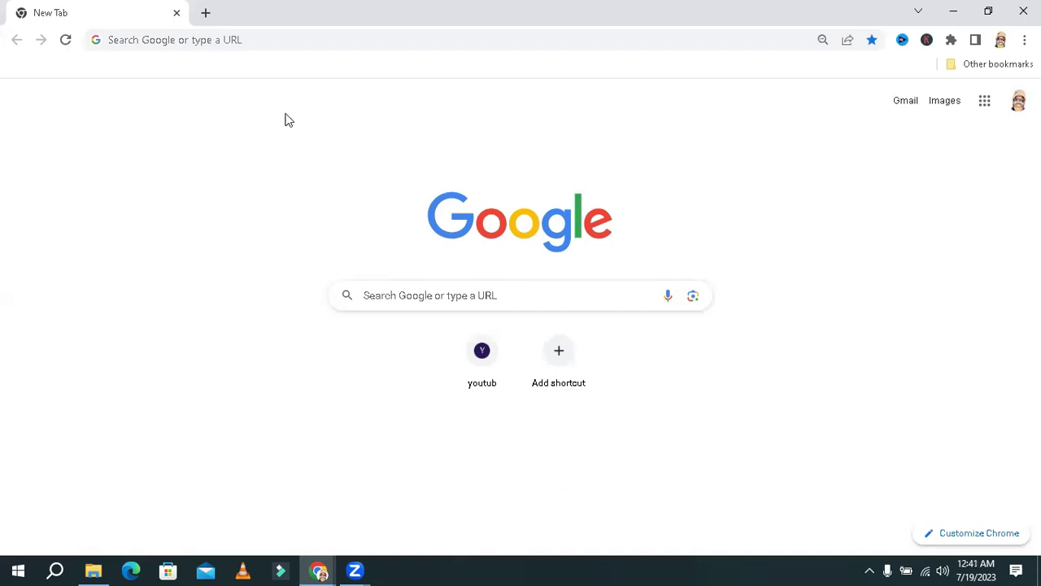
Step: Search Google for 'google dig tool'
click(374, 295)
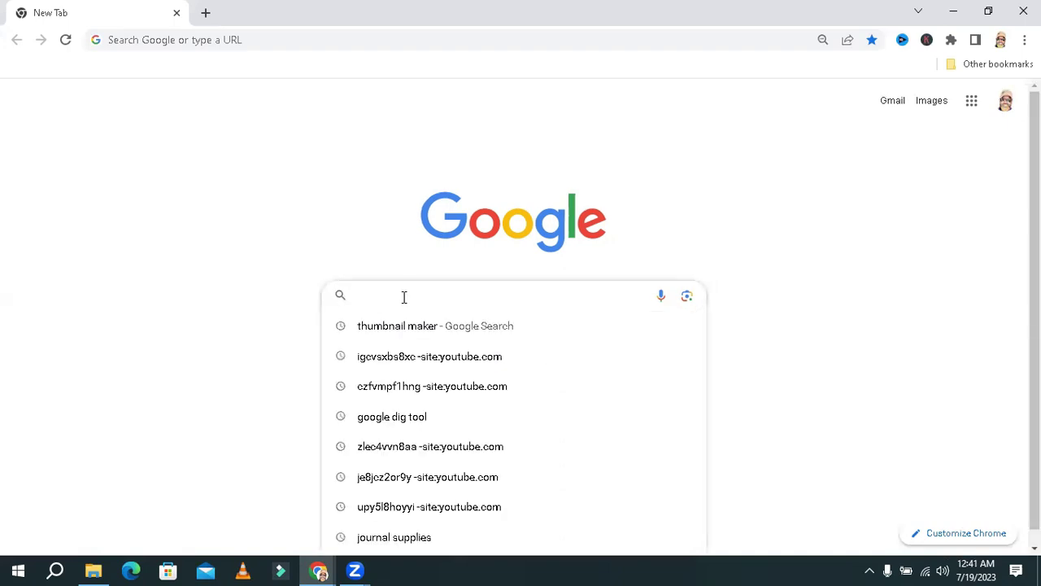
text(goog)
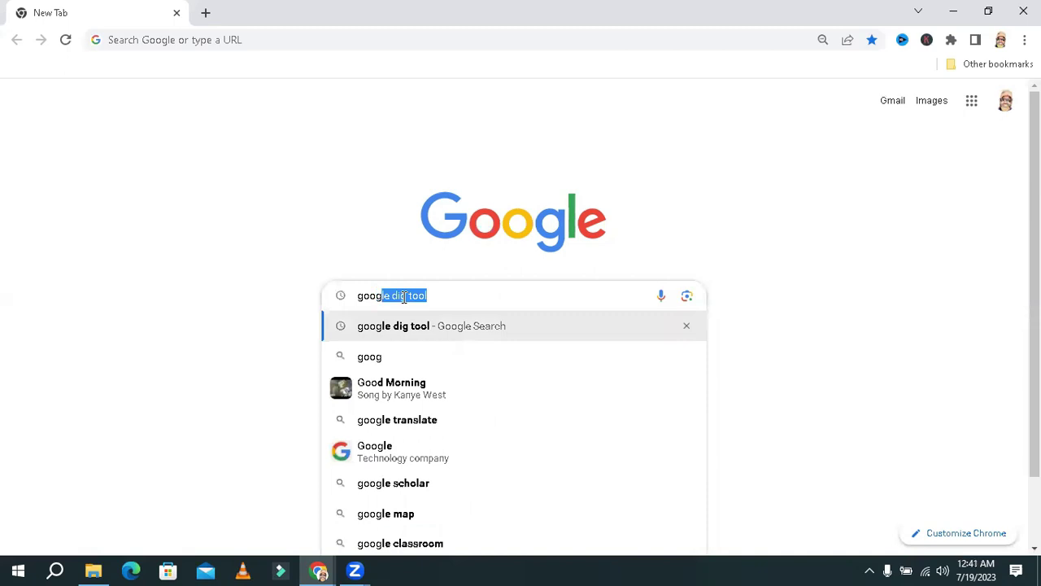
text(le )
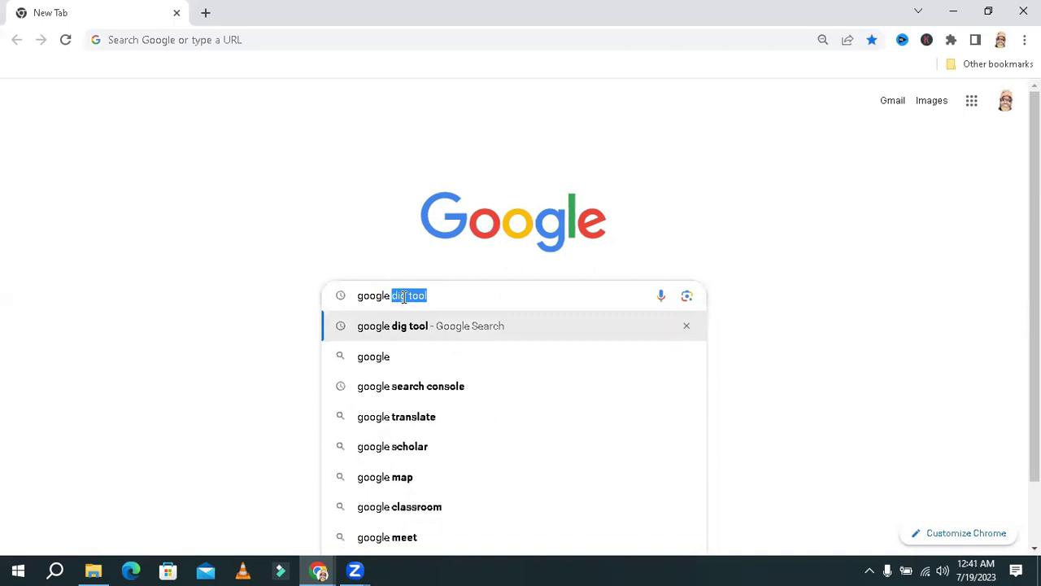
text(dig)
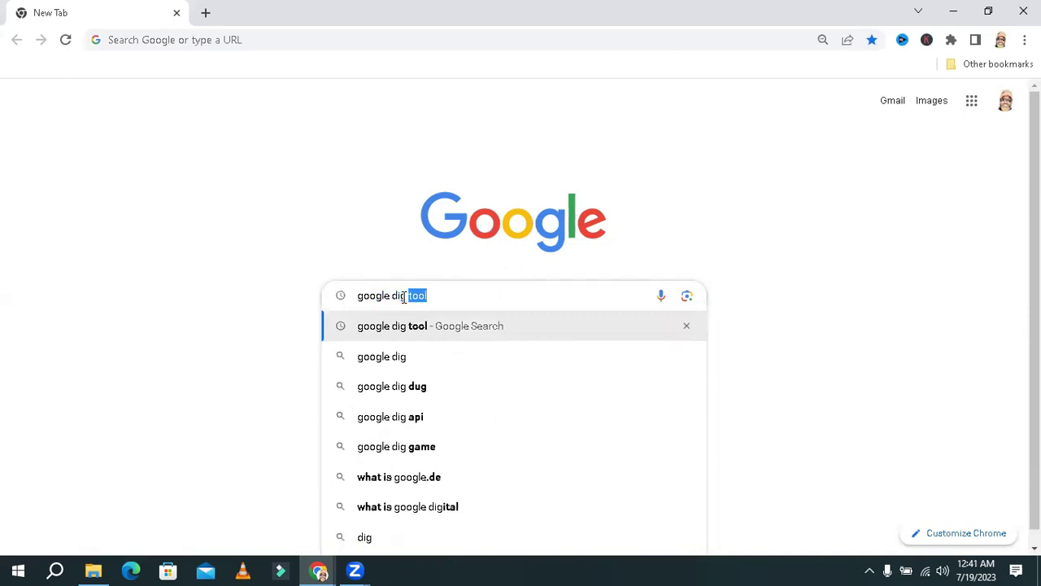
text( tool)
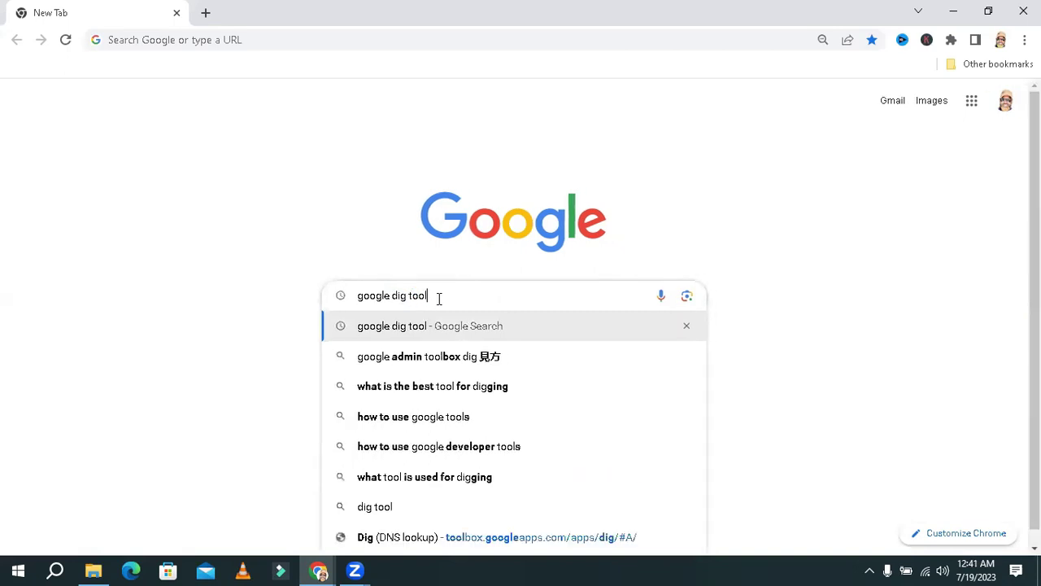
key(Return)
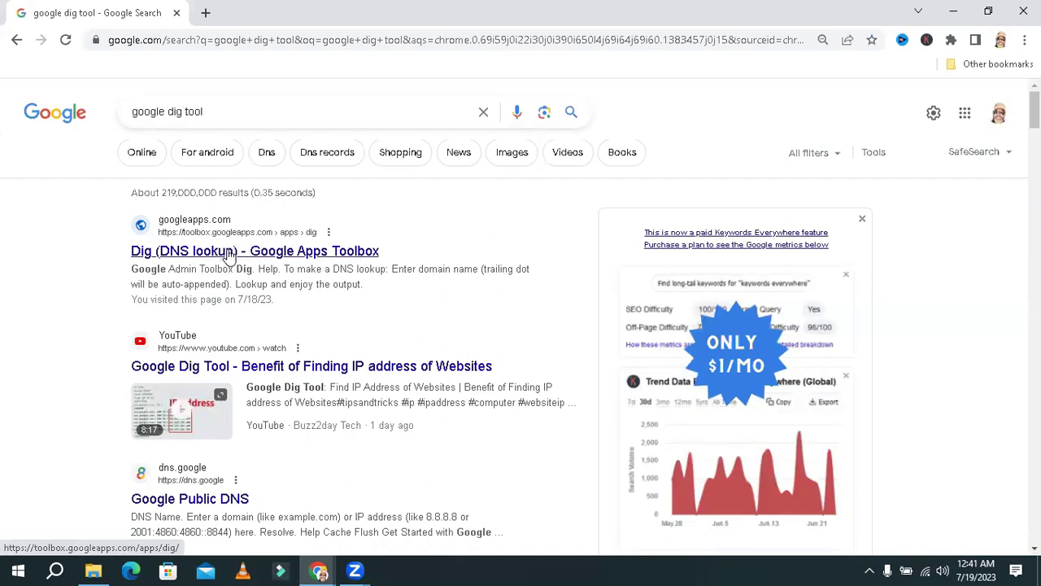
Step: Open the 'Dig (DNS lookup) - Google Apps Toolbox' result
click(230, 255)
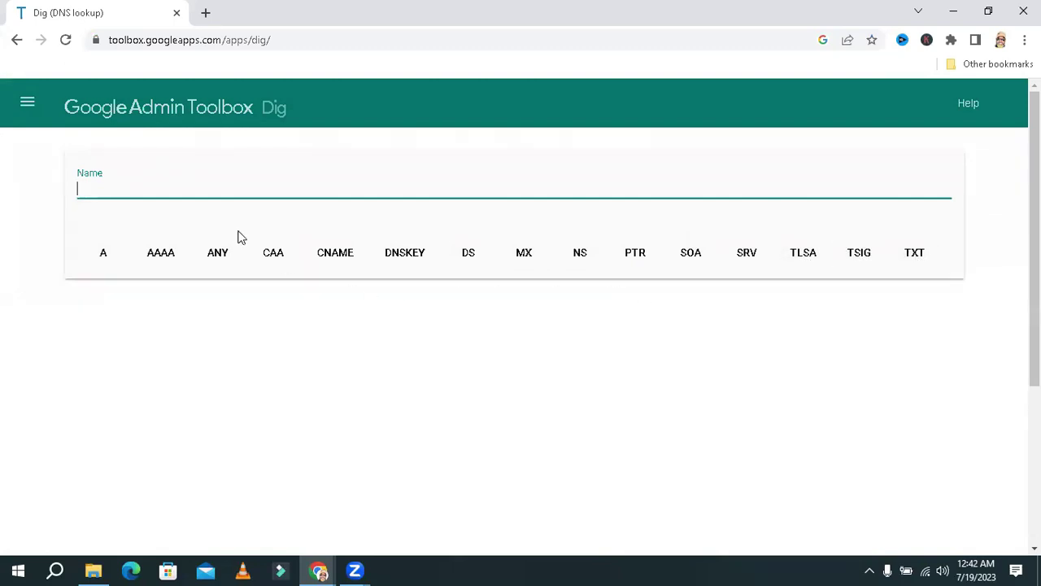
click(199, 180)
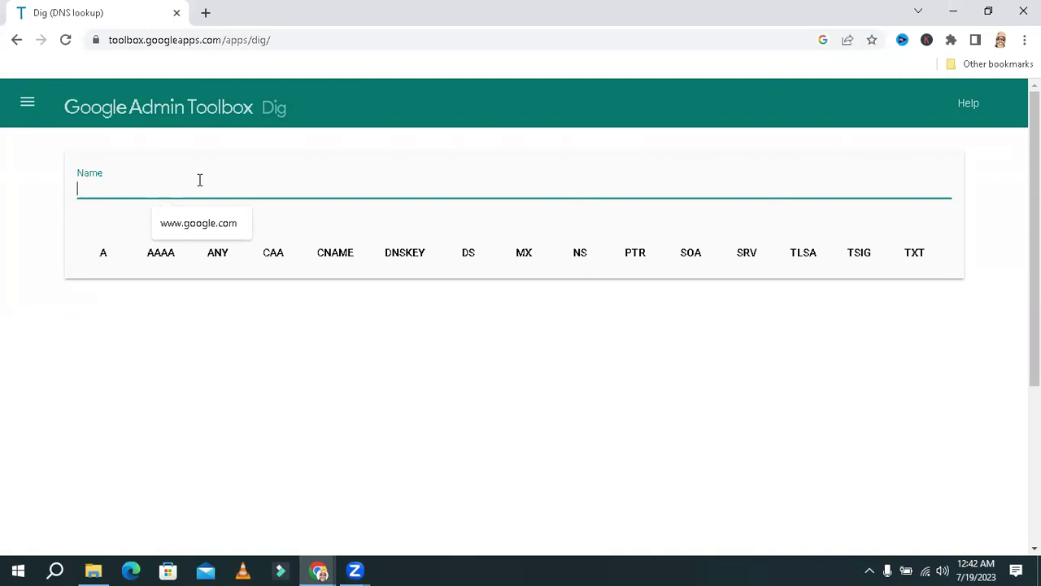
text(www.)
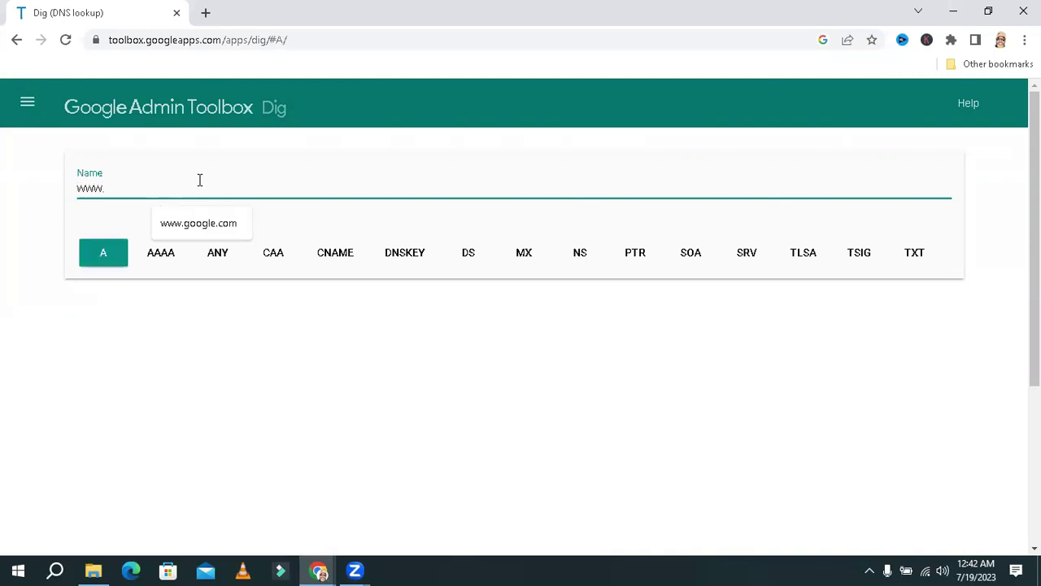
text(face)
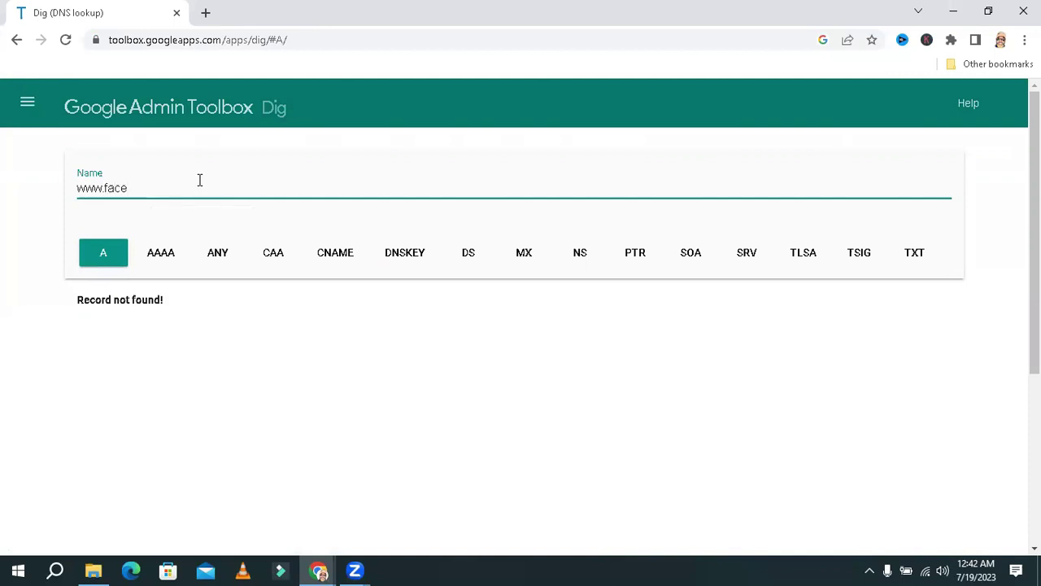
text(book)
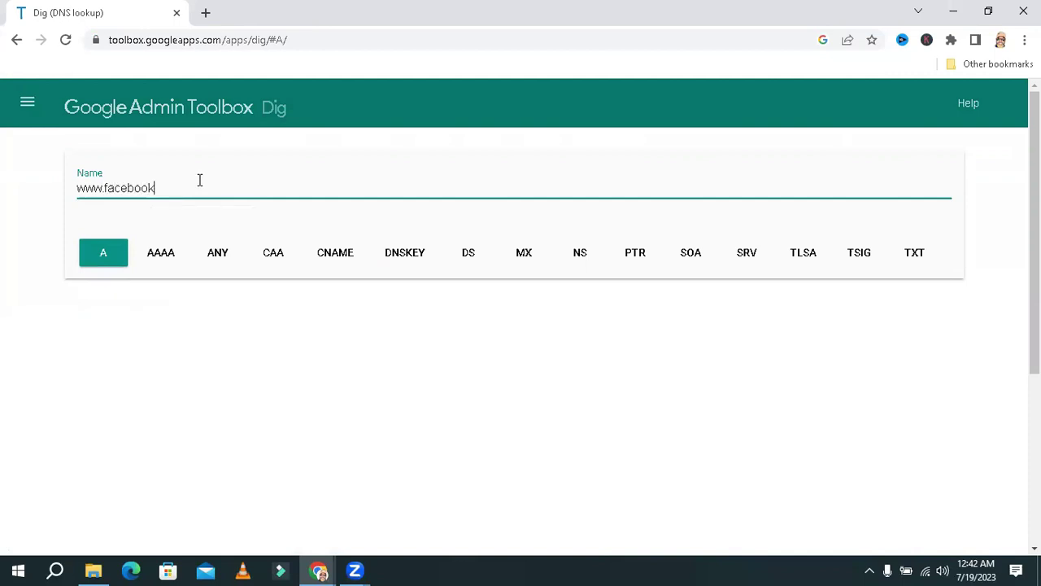
text(.com)
click(98, 262)
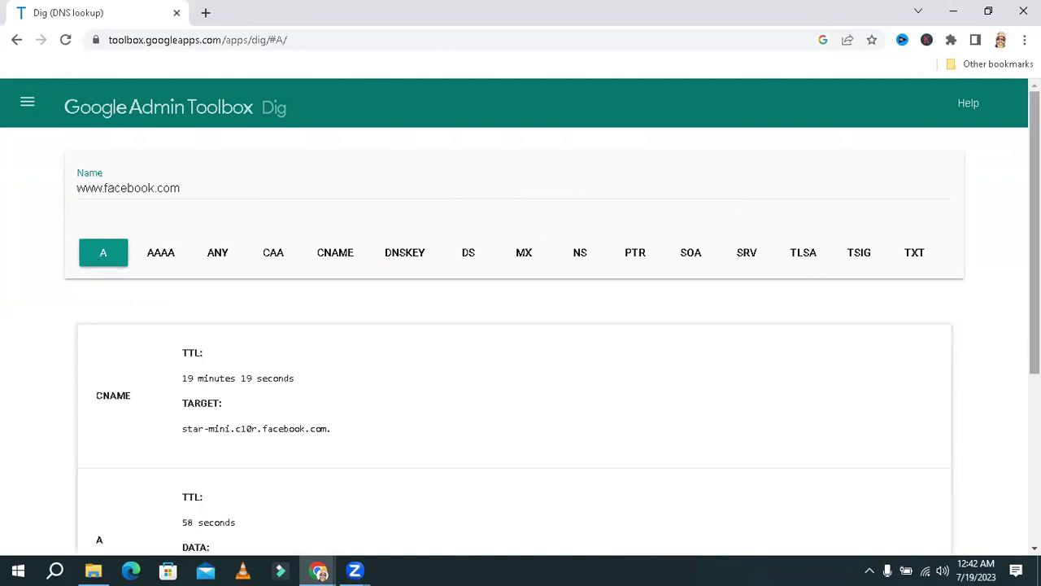
scroll(521, 325, down, 2)
scroll(521, 326, down, 1)
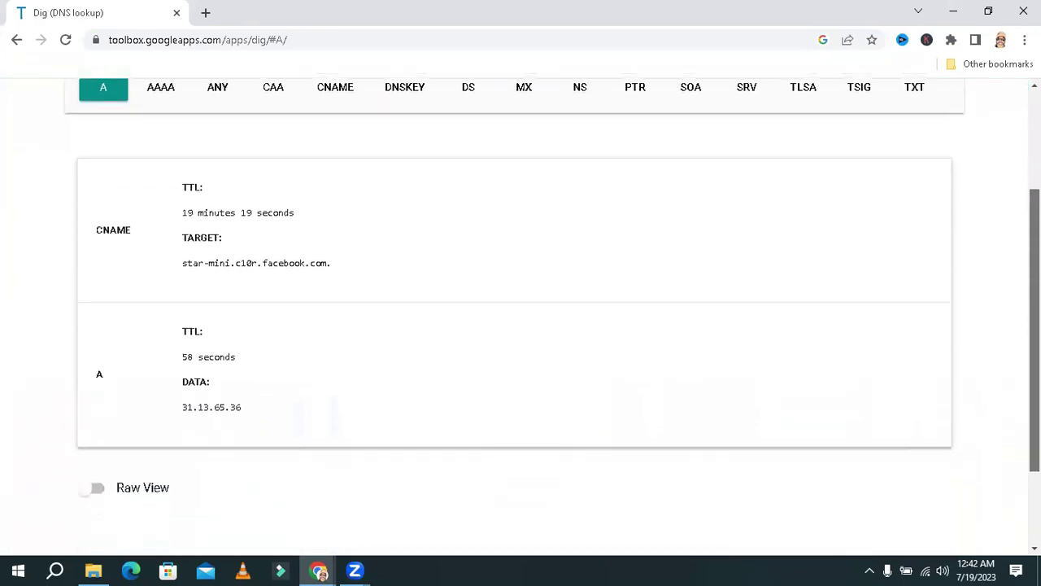
scroll(515, 413, down, 2)
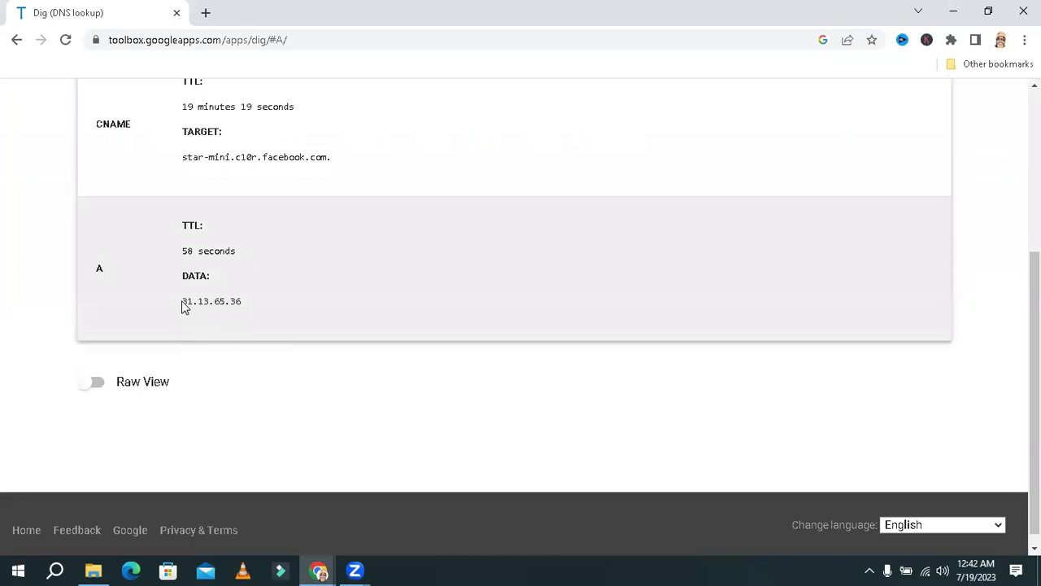
drag(182, 302, 260, 309)
click(244, 362)
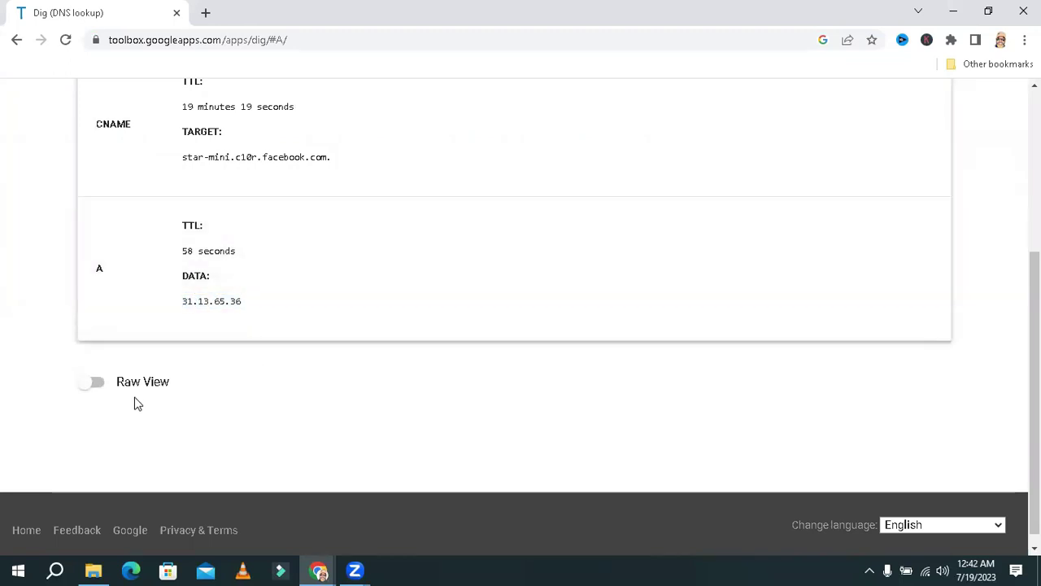
click(96, 379)
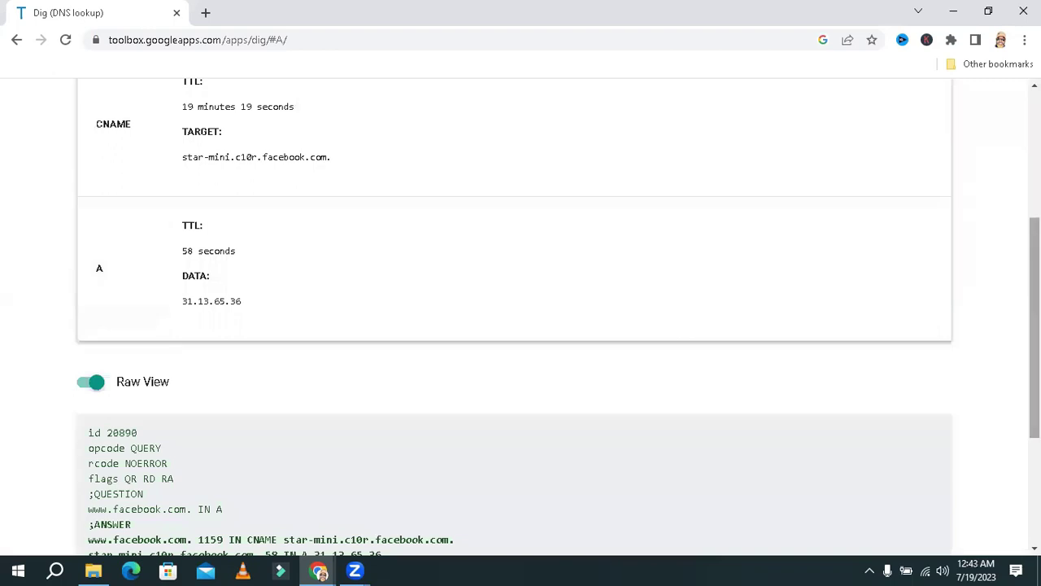
scroll(1034, 326, down, 3)
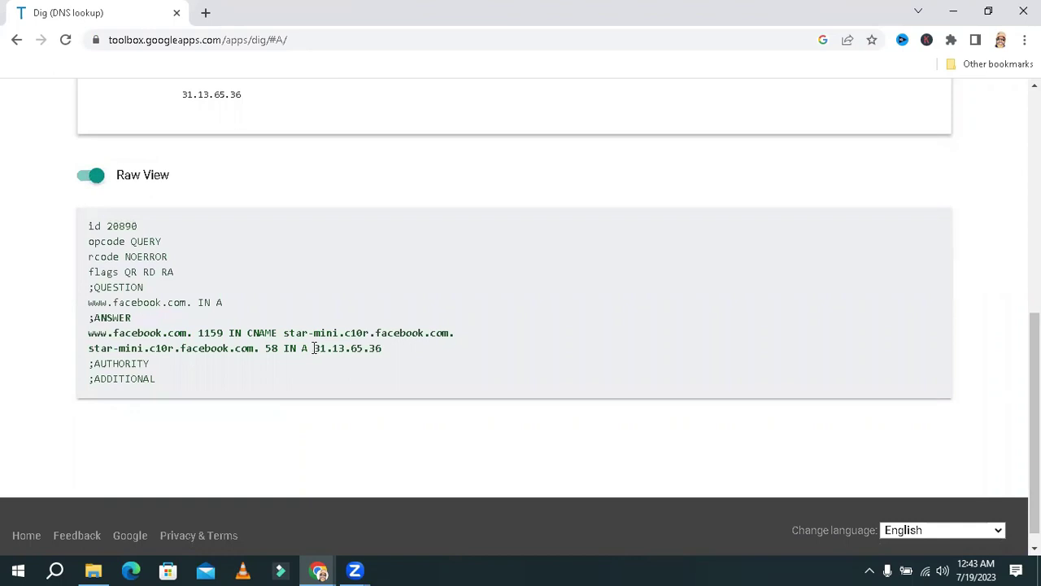
drag(314, 348, 383, 352)
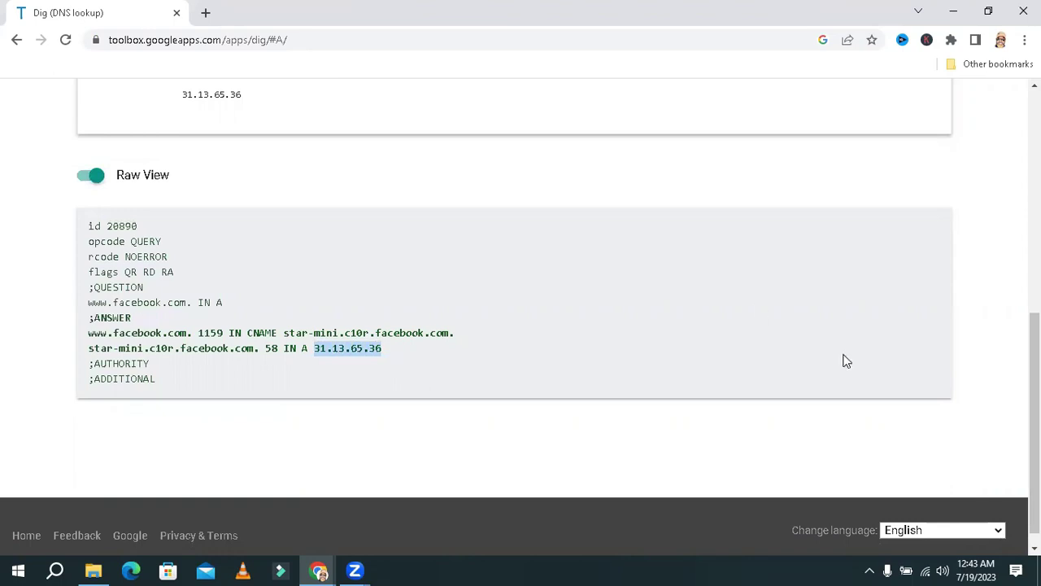
scroll(483, 122, up, 6)
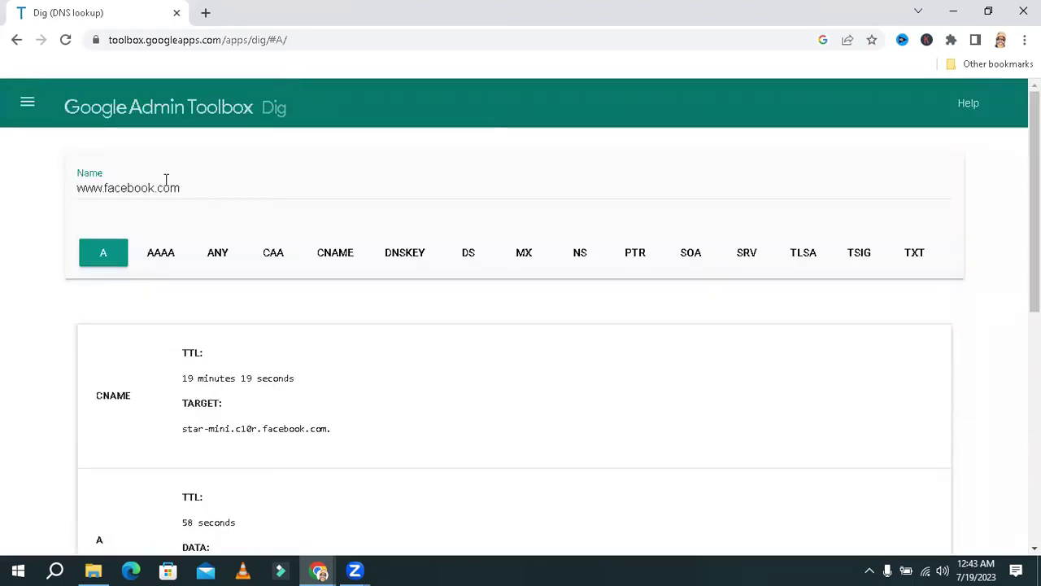
drag(182, 188, 46, 227)
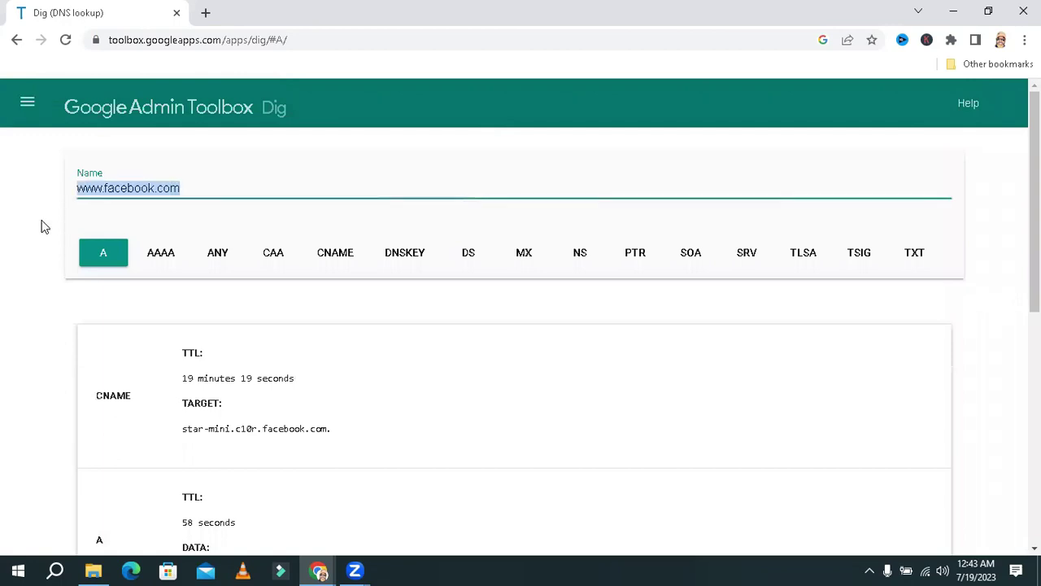
text(www)
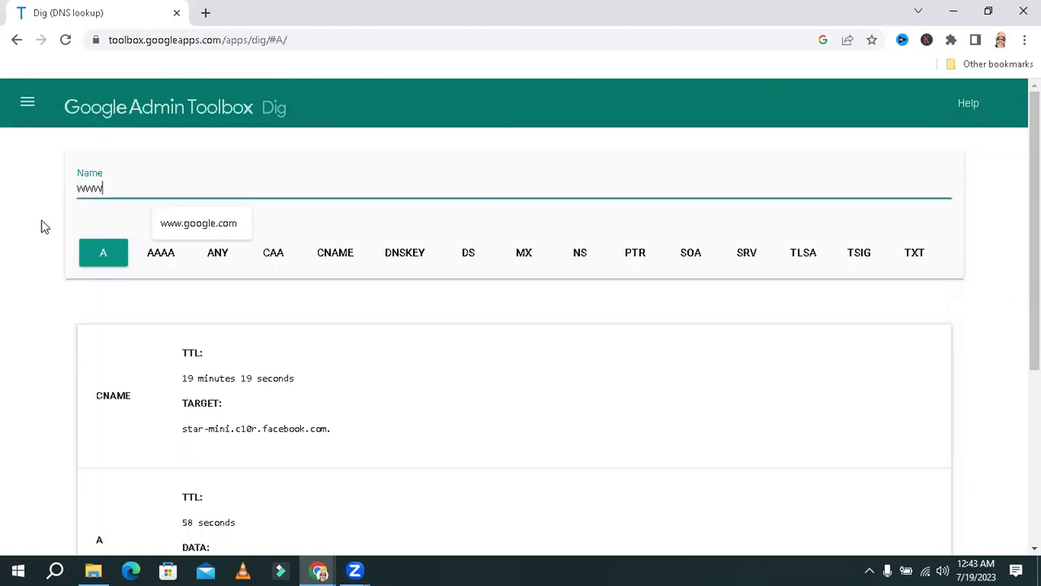
text(.goog)
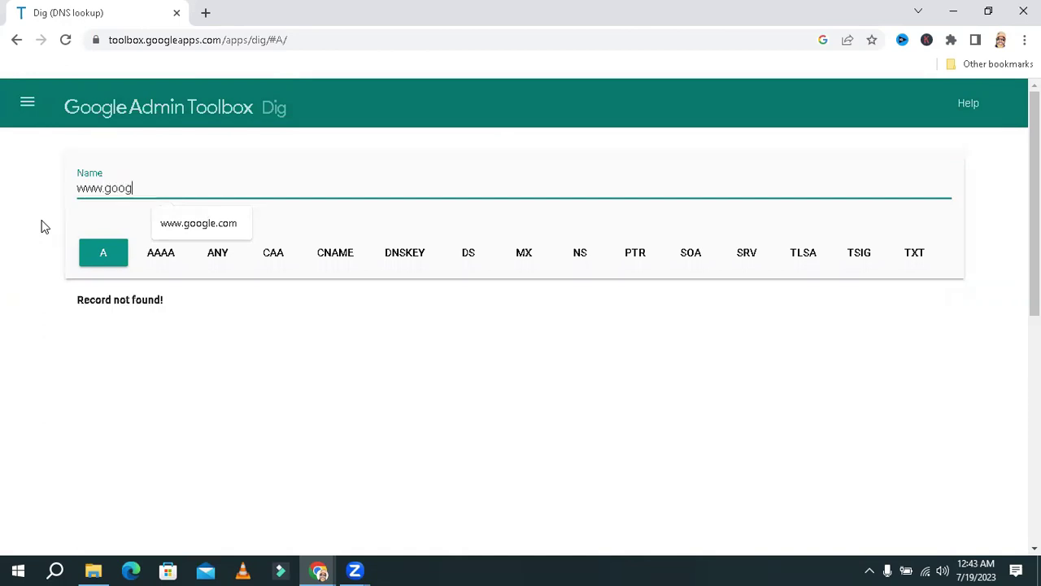
text(le.com)
key(Return)
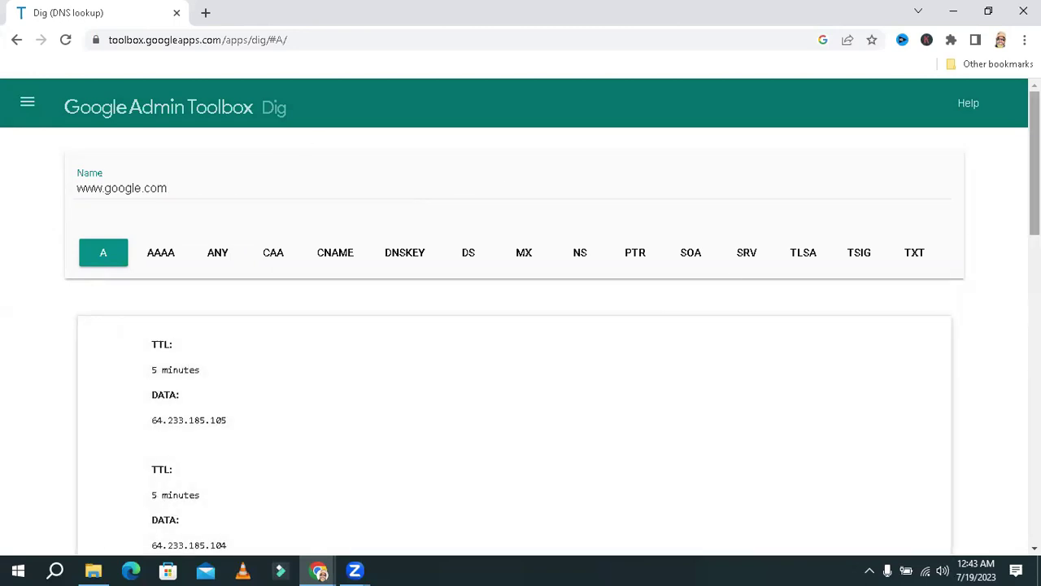
scroll(521, 326, down, 3)
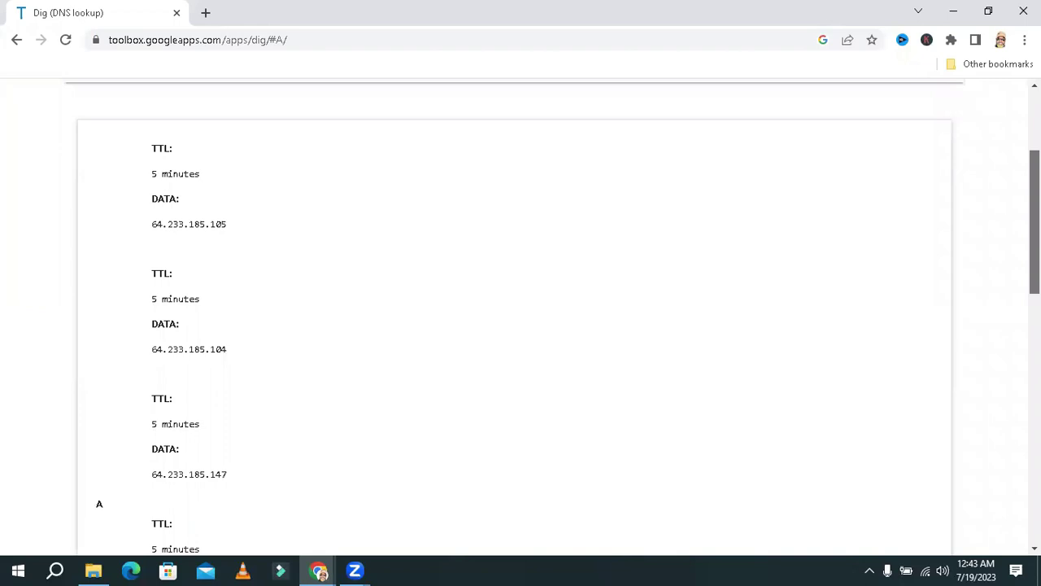
scroll(520, 326, down, 5)
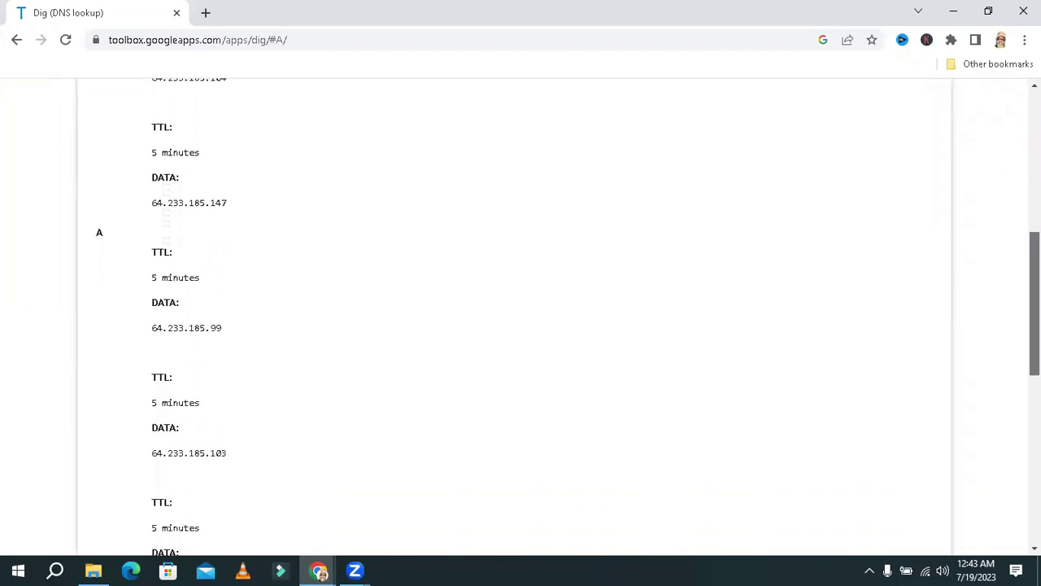
scroll(521, 325, down, 5)
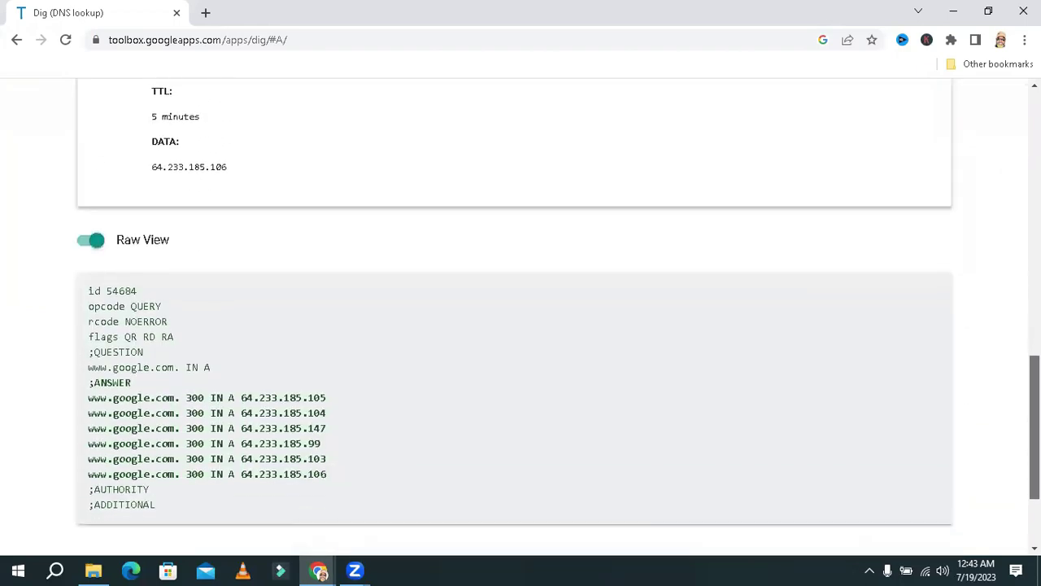
double_click(275, 358)
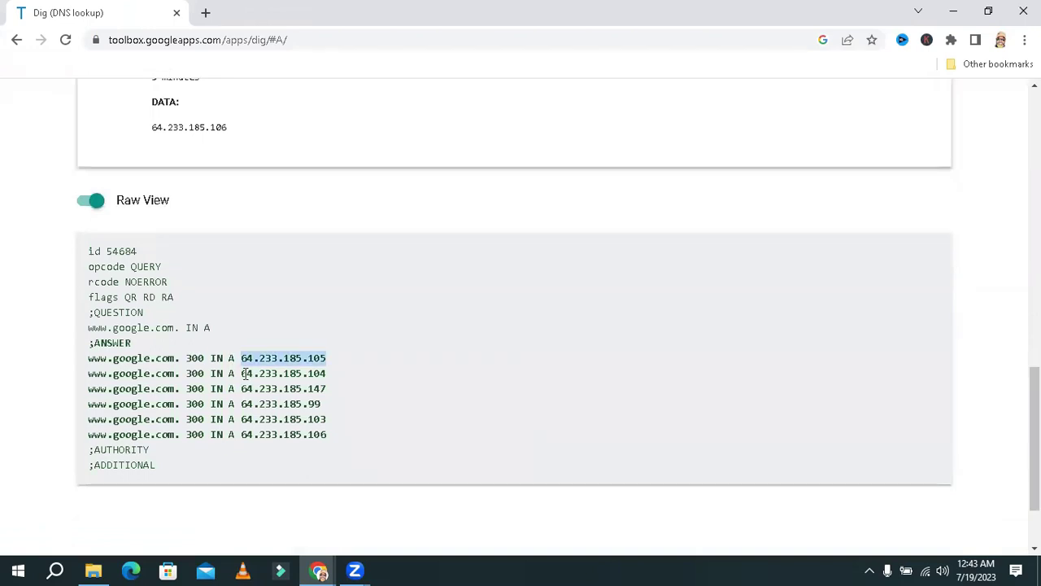
drag(241, 374, 306, 374)
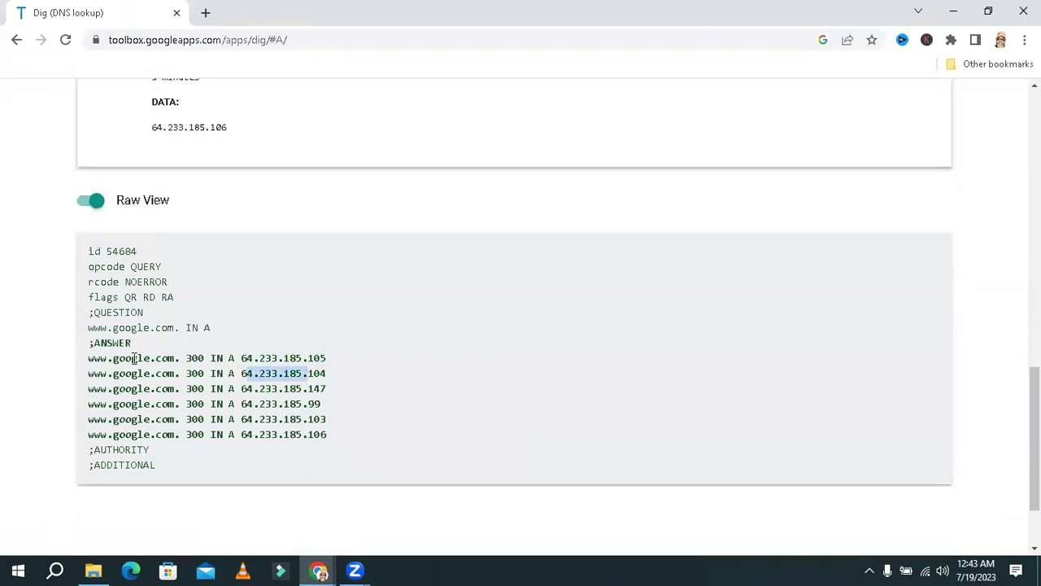
click(89, 357)
drag(89, 358, 180, 357)
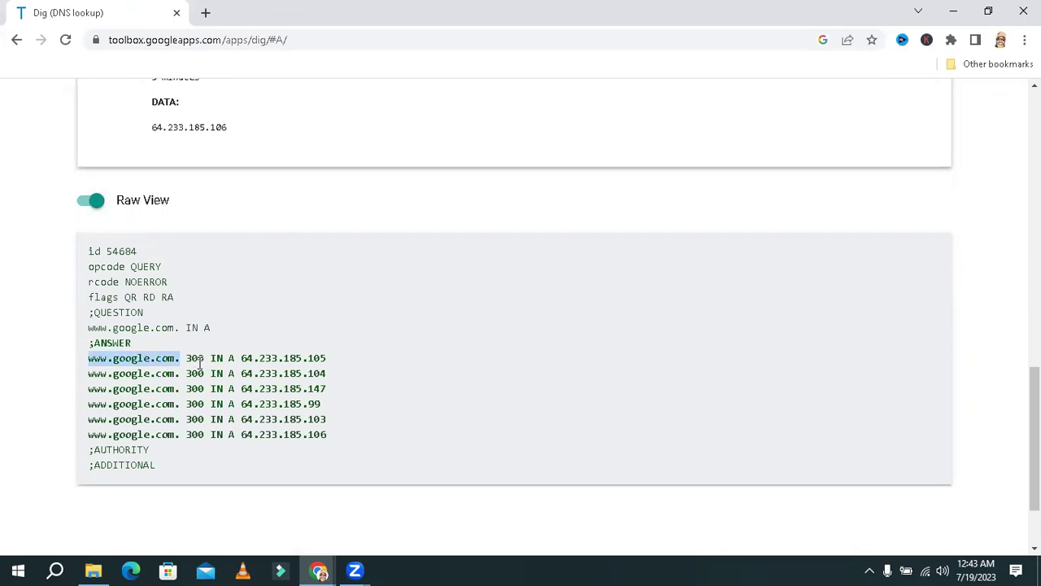
mouse_move(241, 373)
mouse_down()
mouse_move(325, 387)
mouse_move(249, 388)
mouse_up()
click(248, 388)
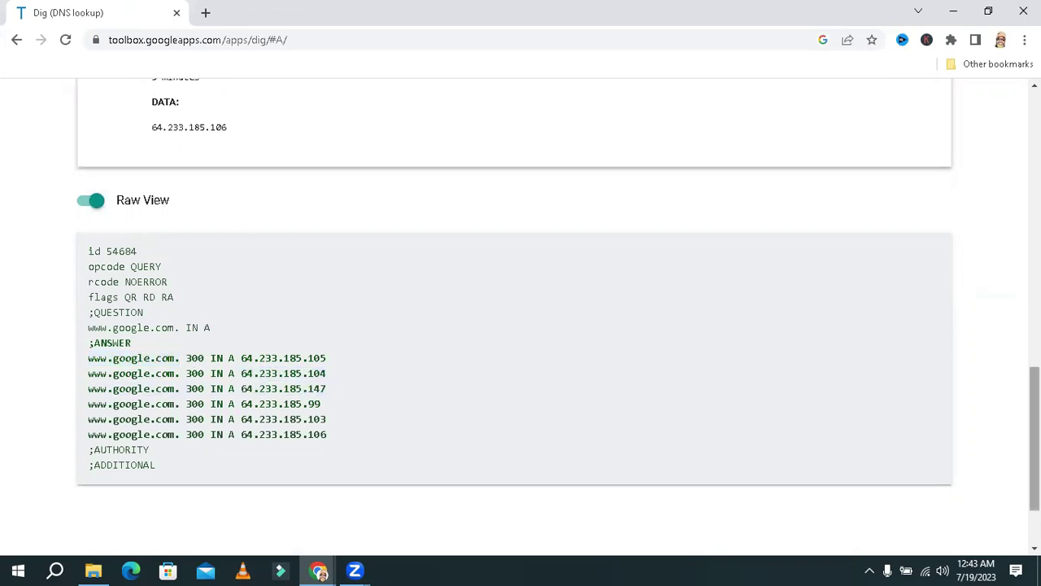